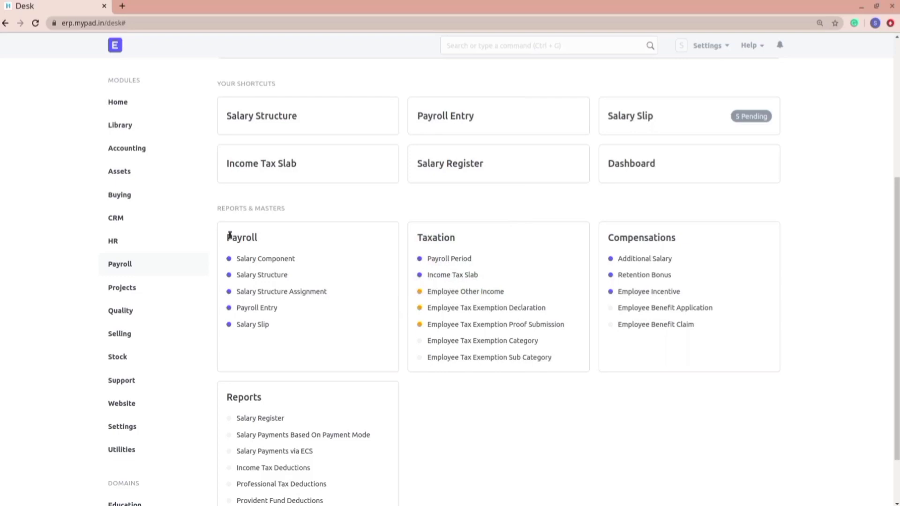
# - Open the Salary Slip list from the Payroll workspace, filtered to company MyPad
pyautogui.click(262, 324)
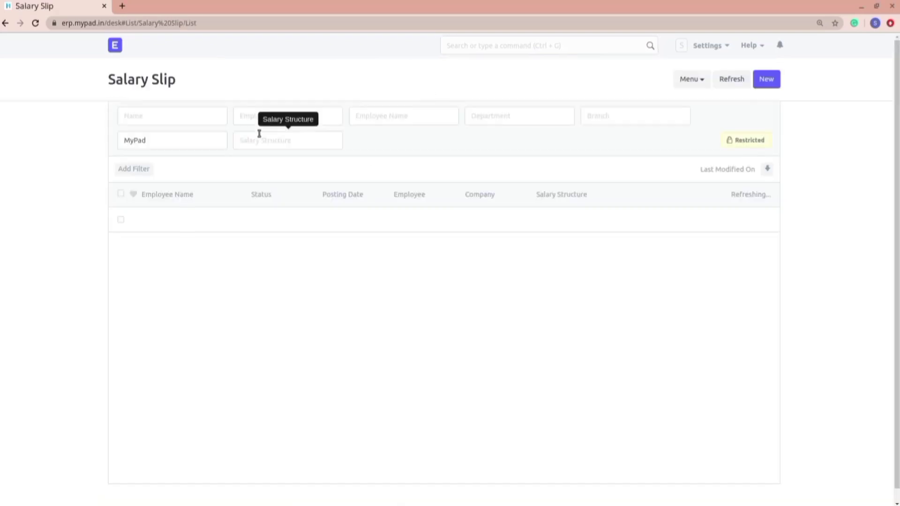
# - Start a new salary slip, then abandon it without choosing an employee
pyautogui.click(765, 80)
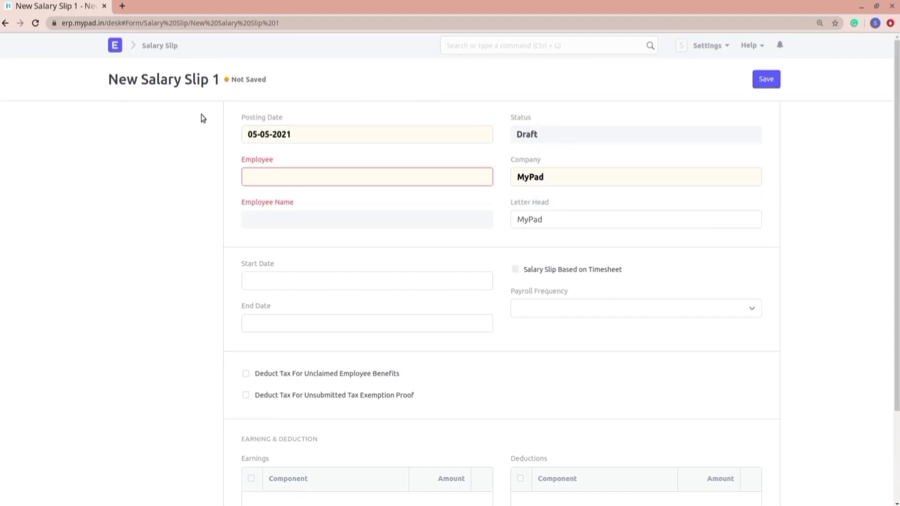
pyautogui.click(265, 180)
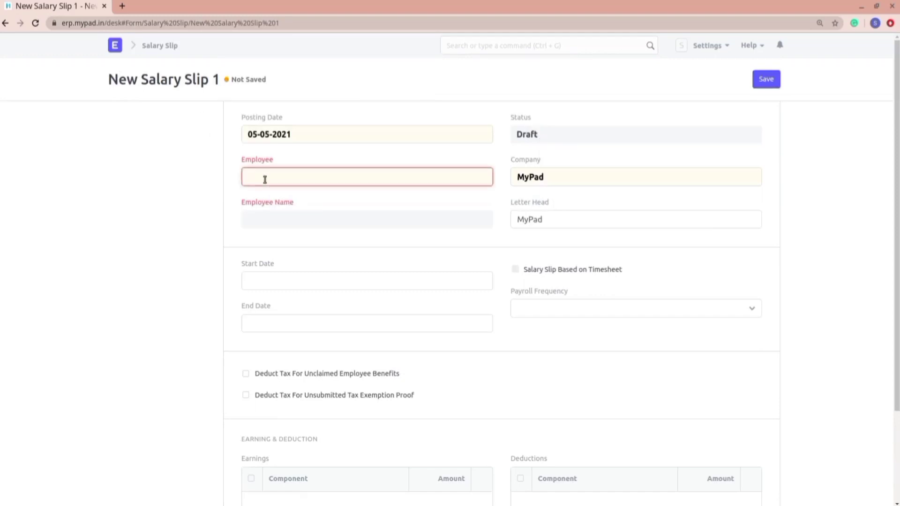
pyautogui.click(112, 149)
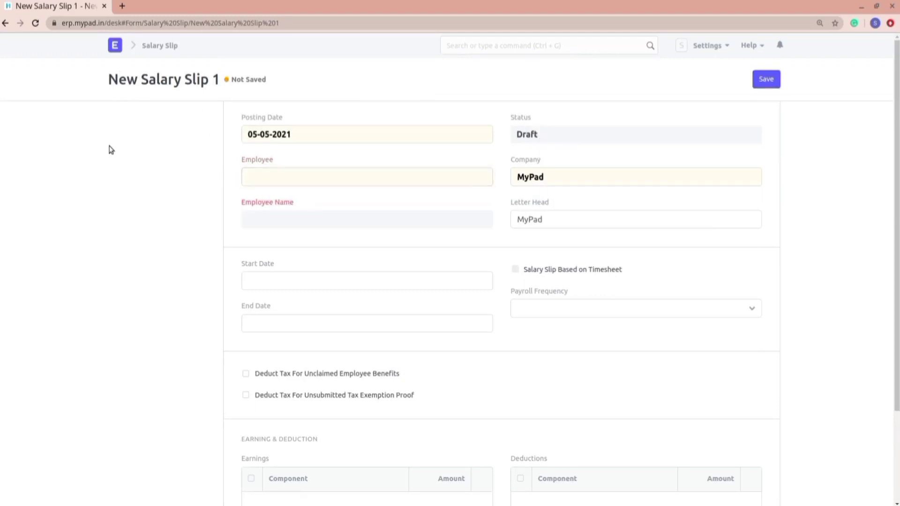
pyautogui.click(4, 24)
# - Search 'emplo' to reach the Employee List, review the first Accountant's record, then return to the Payroll desk
pyautogui.click(458, 49)
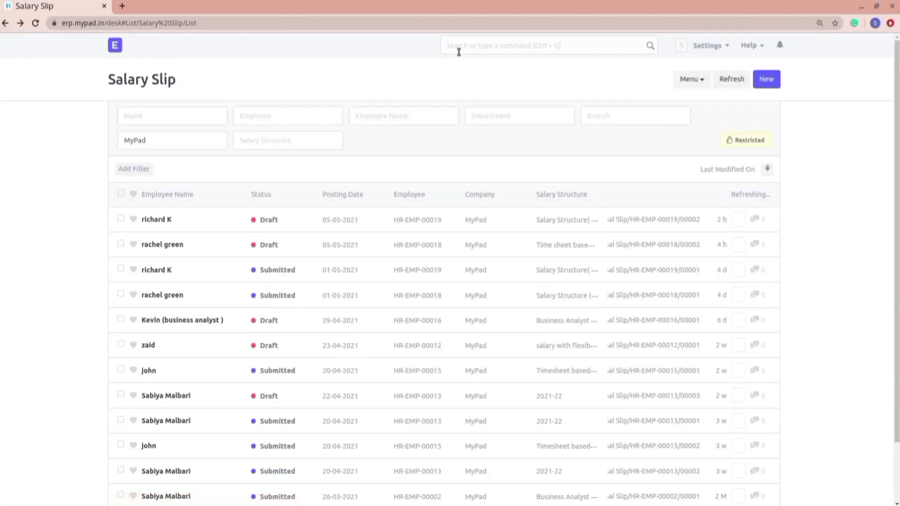
pyautogui.write('emplo')
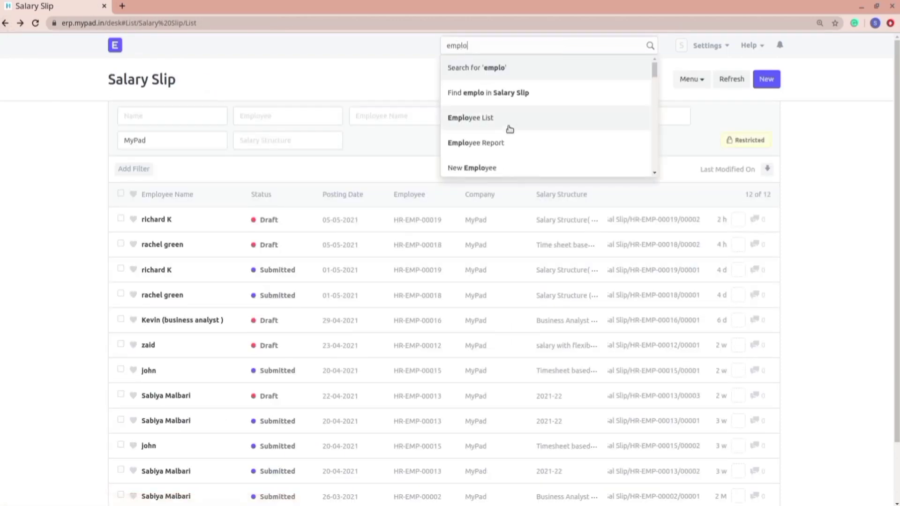
pyautogui.click(486, 116)
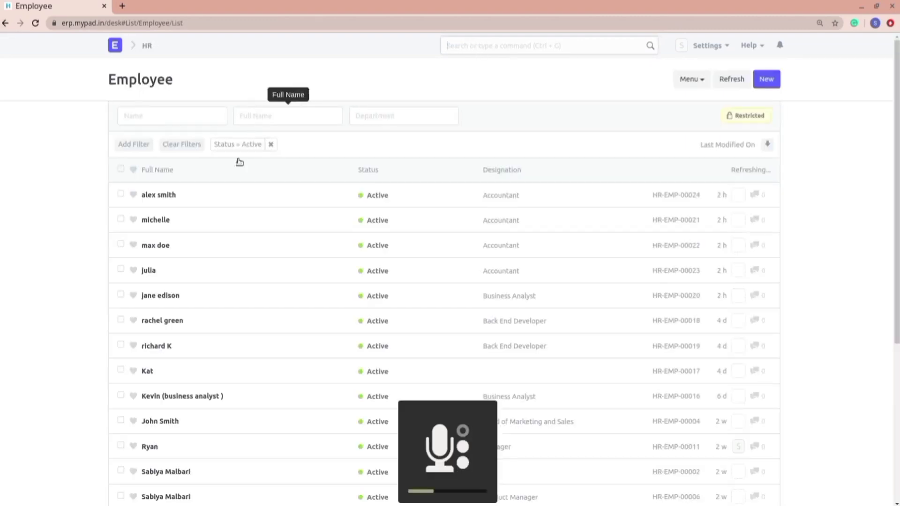
pyautogui.click(156, 196)
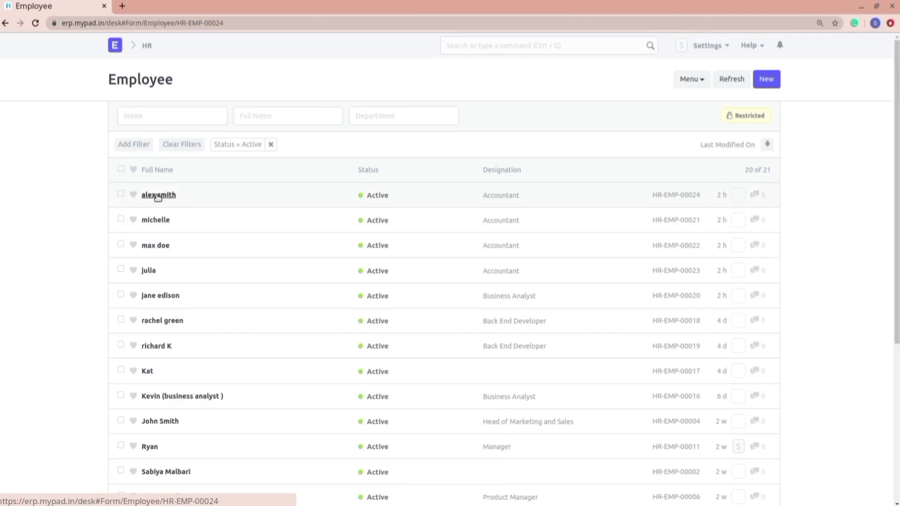
pyautogui.scroll(-7, 307, 317)
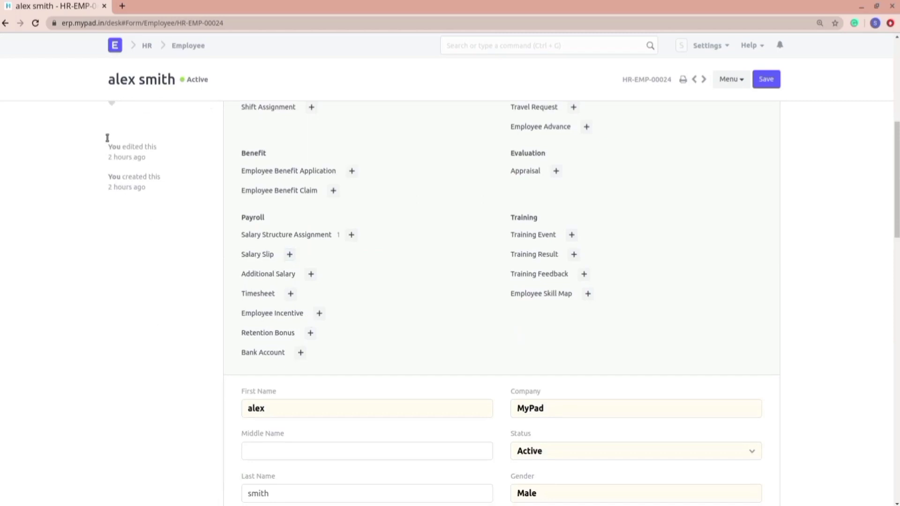
pyautogui.click(5, 23)
pyautogui.click(5, 23)
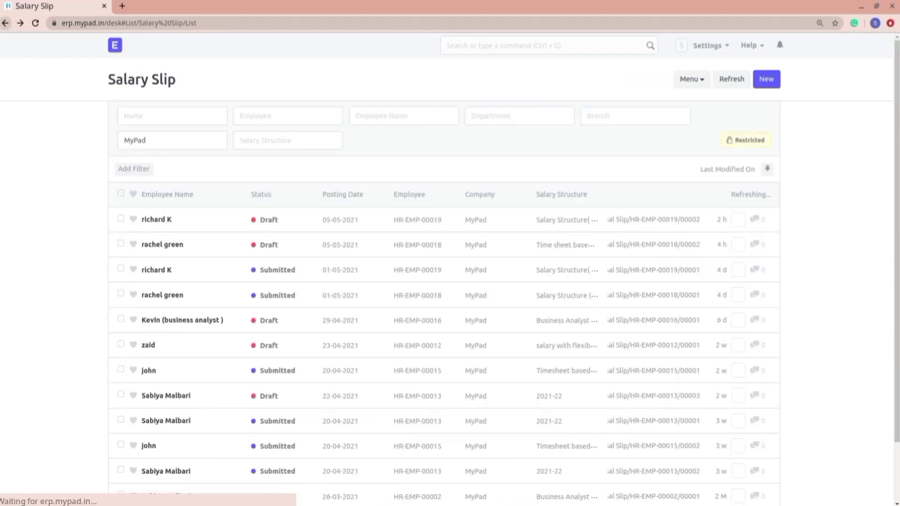
pyautogui.click(5, 25)
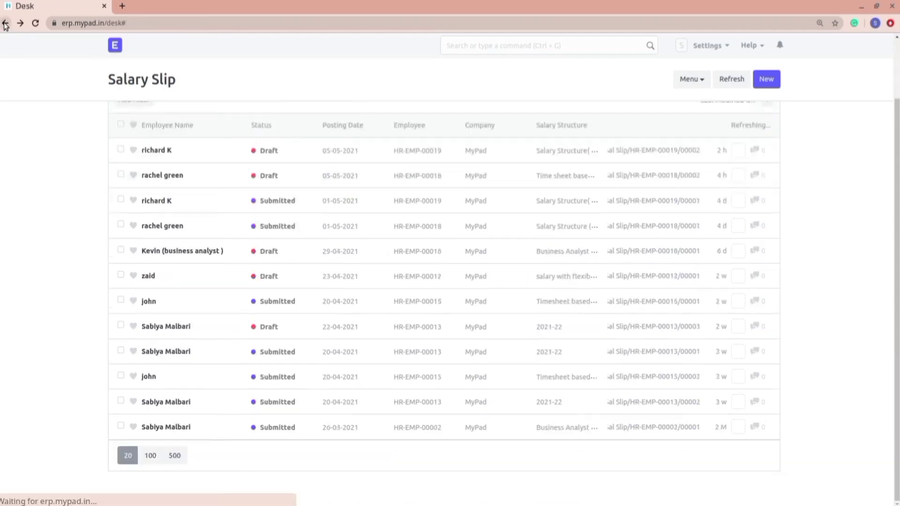
# - Create a blank Payroll Entry for MyPad with posting date 05-05-2021 from the Payroll Entry list
pyautogui.scroll(-5, 272, 326)
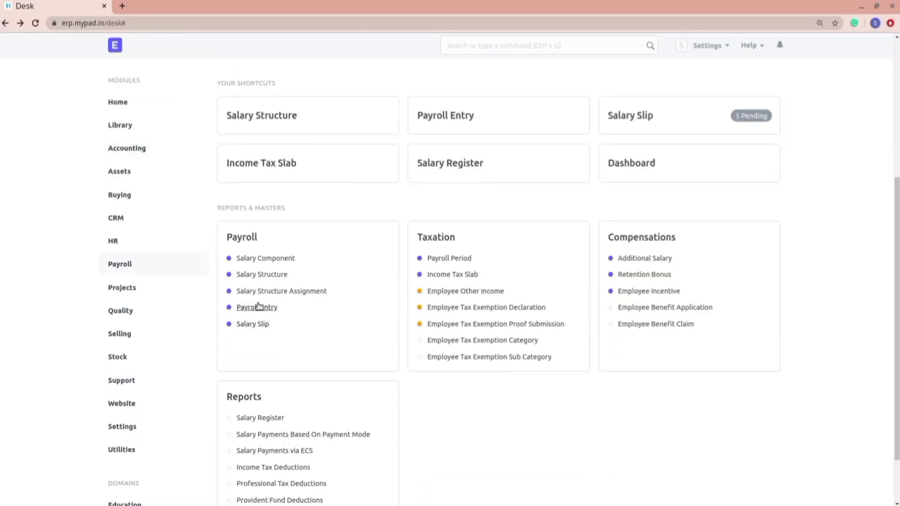
pyautogui.click(261, 308)
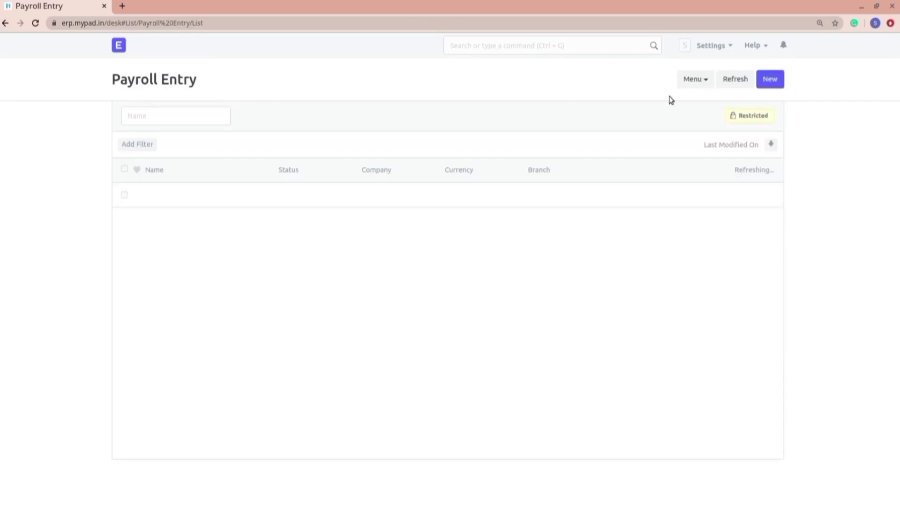
pyautogui.click(763, 83)
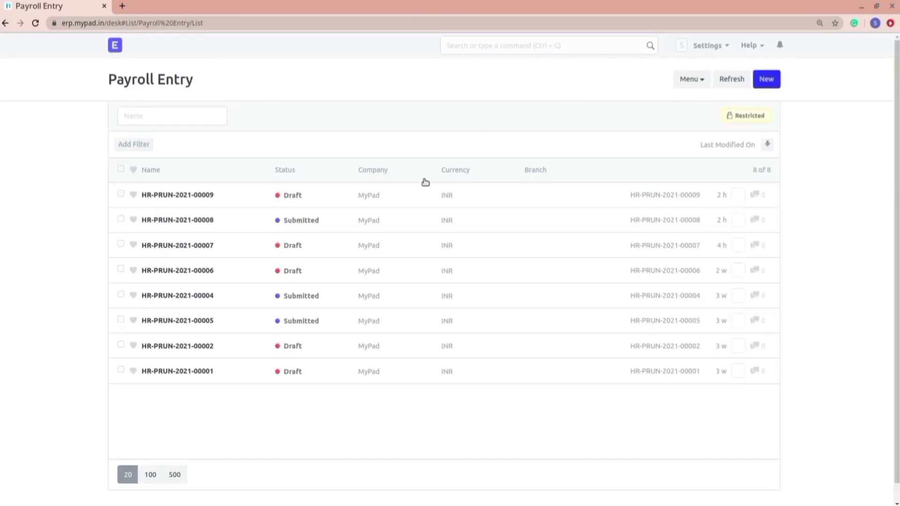
pyautogui.click(775, 83)
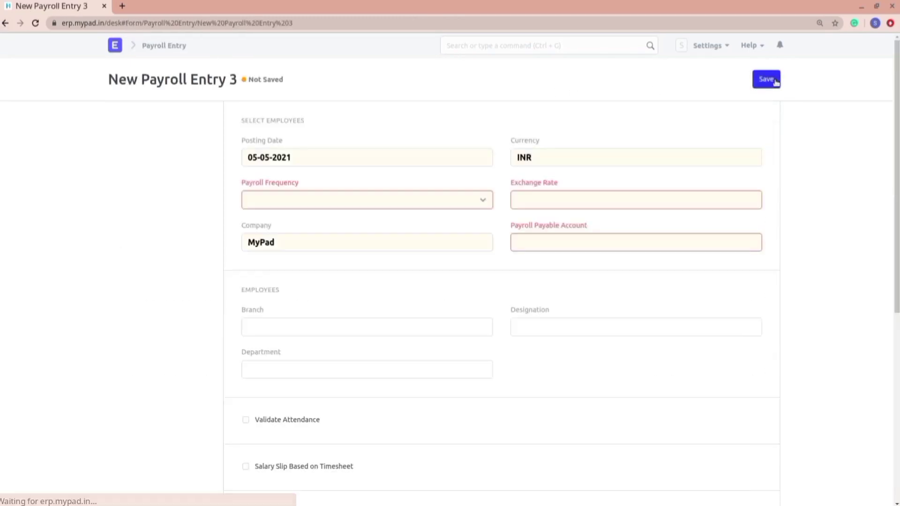
pyautogui.click(323, 203)
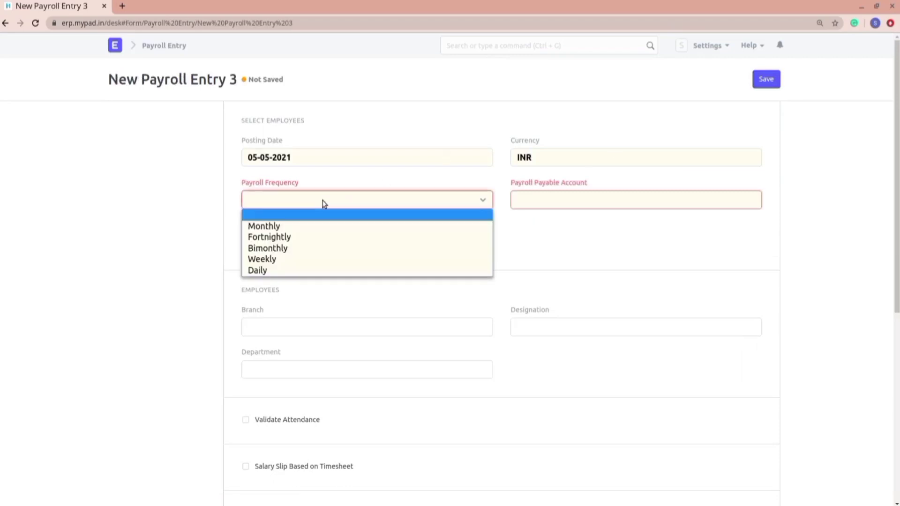
# - Set the payroll frequency to Monthly and the payable account to Payroll Payable - MyPad
pyautogui.click(336, 231)
pyautogui.click(550, 198)
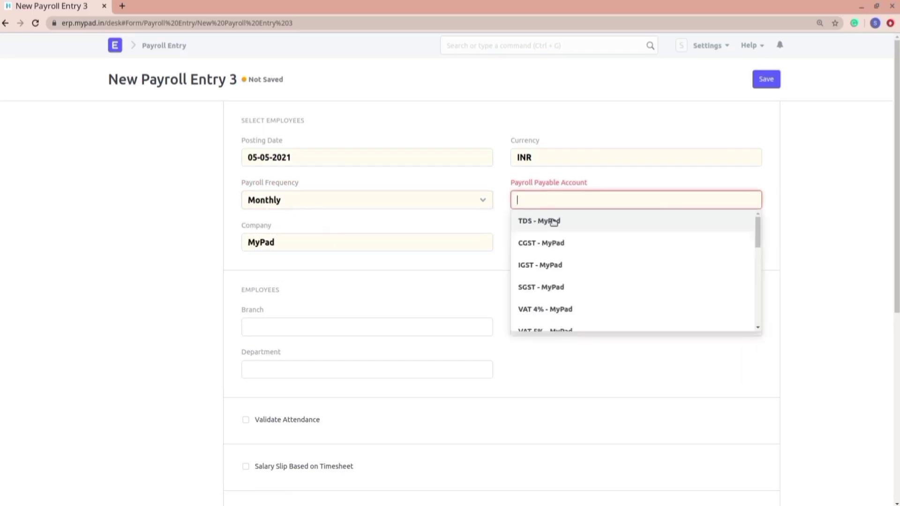
pyautogui.scroll(-2, 555, 279)
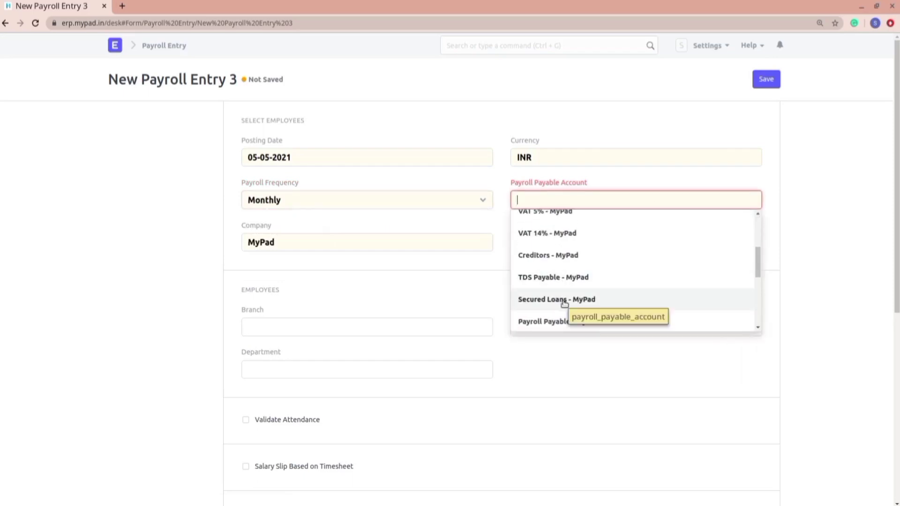
pyautogui.click(593, 316)
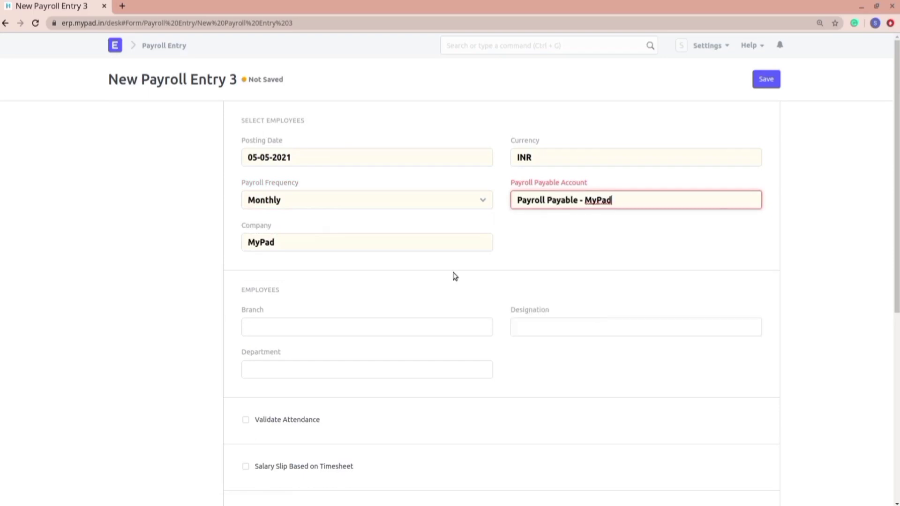
# - Filter the payroll entry to employees with the Accountant designation
pyautogui.click(359, 338)
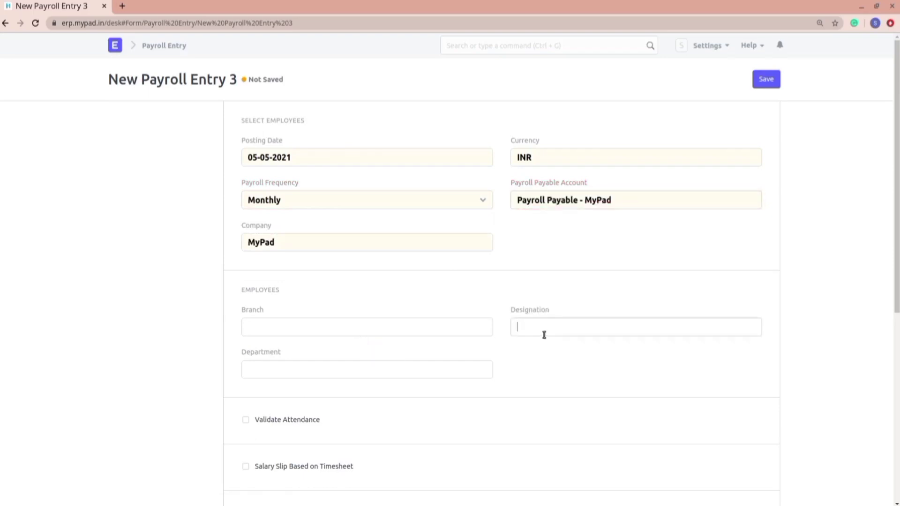
pyautogui.write('acc')
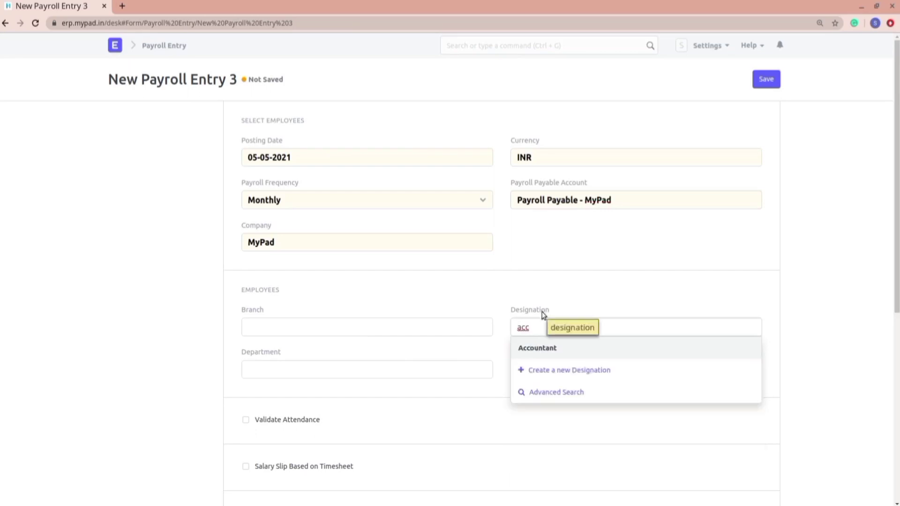
pyautogui.scroll(-2, 542, 314)
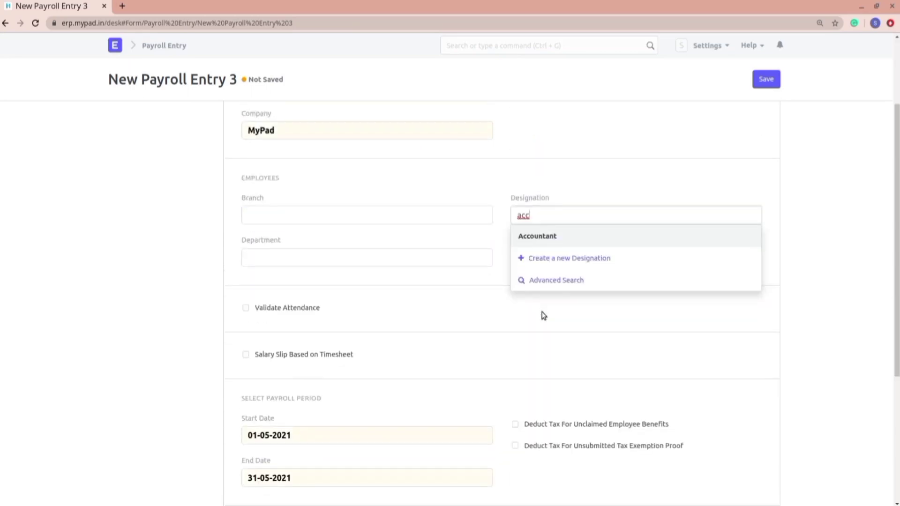
pyautogui.click(547, 238)
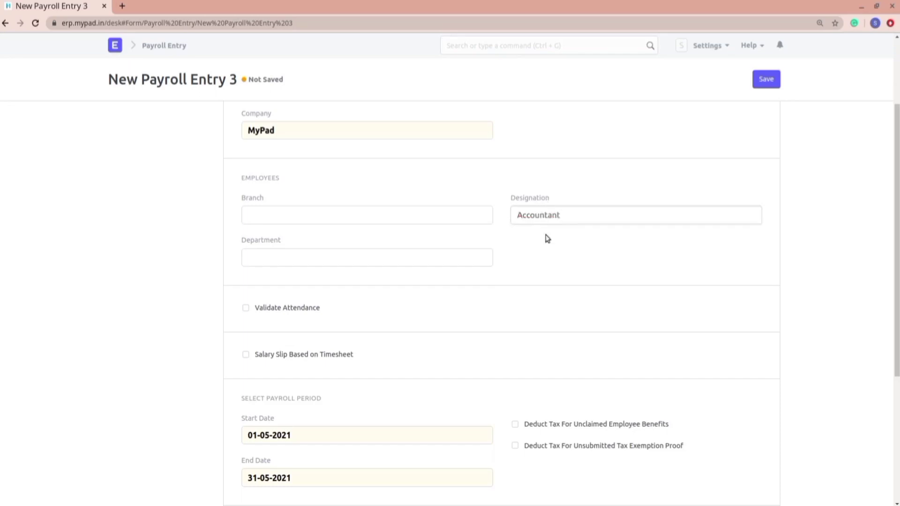
pyautogui.scroll(2, 571, 209)
pyautogui.scroll(-4, 570, 209)
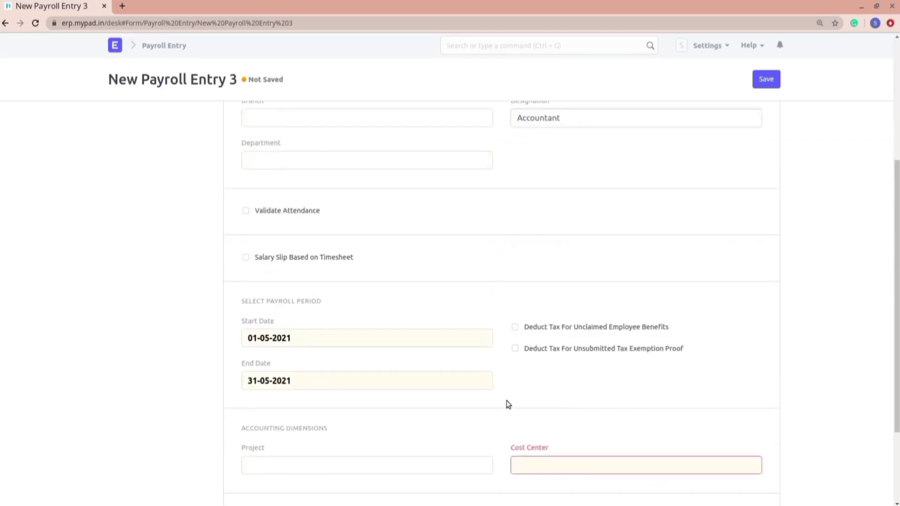
pyautogui.scroll(-3, 511, 403)
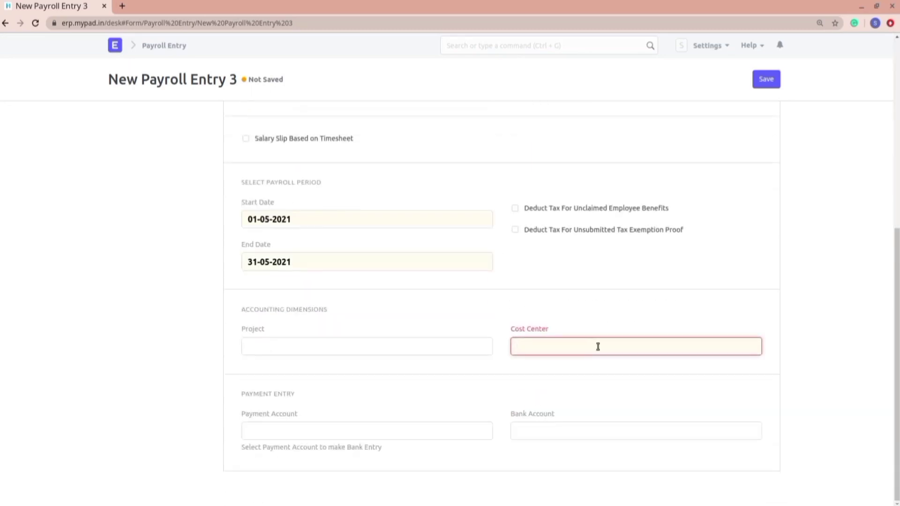
# - Choose Main - MyPad as the cost center and save the draft payroll entry
pyautogui.click(543, 371)
pyautogui.scroll(3, 473, 281)
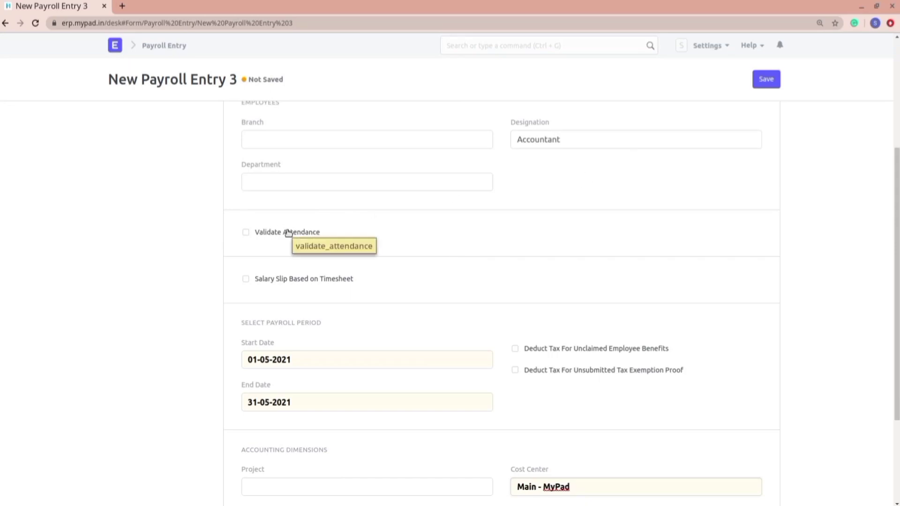
pyautogui.click(768, 79)
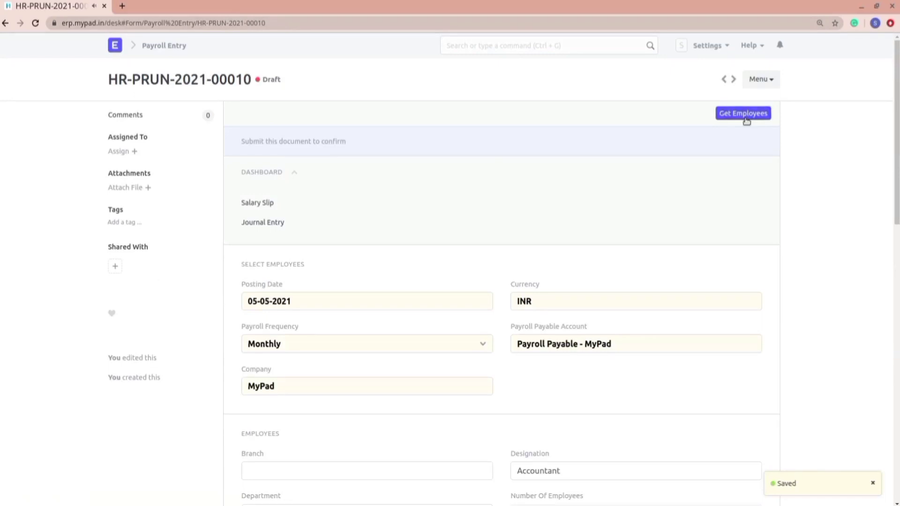
# - Use Get Employees to load the four Accountants into the employee details table
pyautogui.scroll(-3, 683, 177)
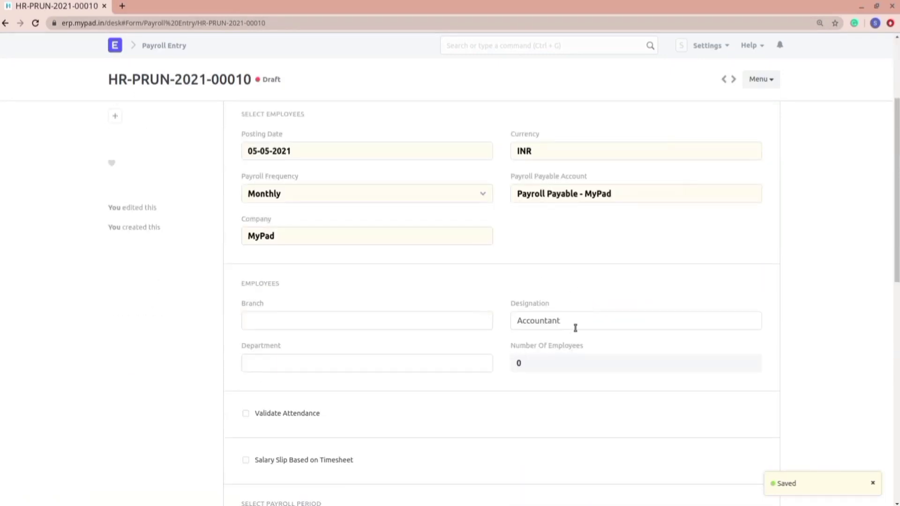
pyautogui.scroll(-3, 580, 287)
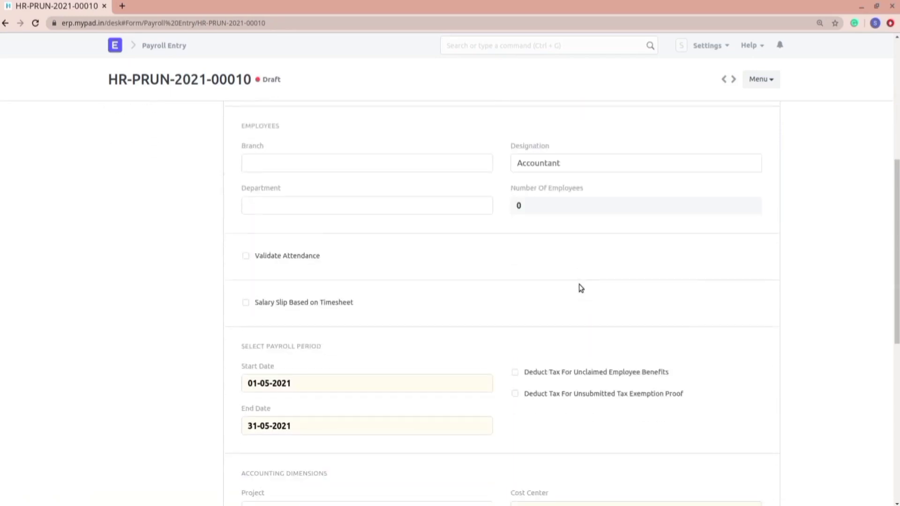
pyautogui.scroll(6, 580, 287)
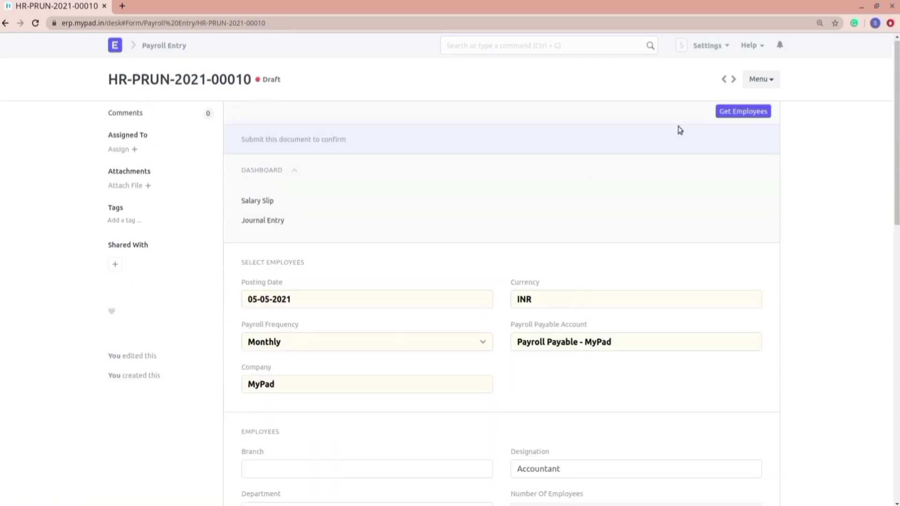
pyautogui.click(739, 113)
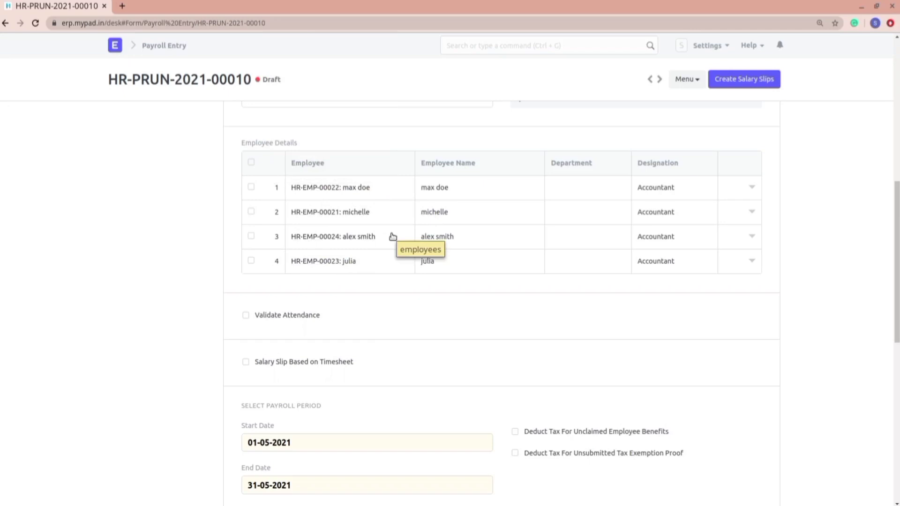
pyautogui.scroll(7, 393, 236)
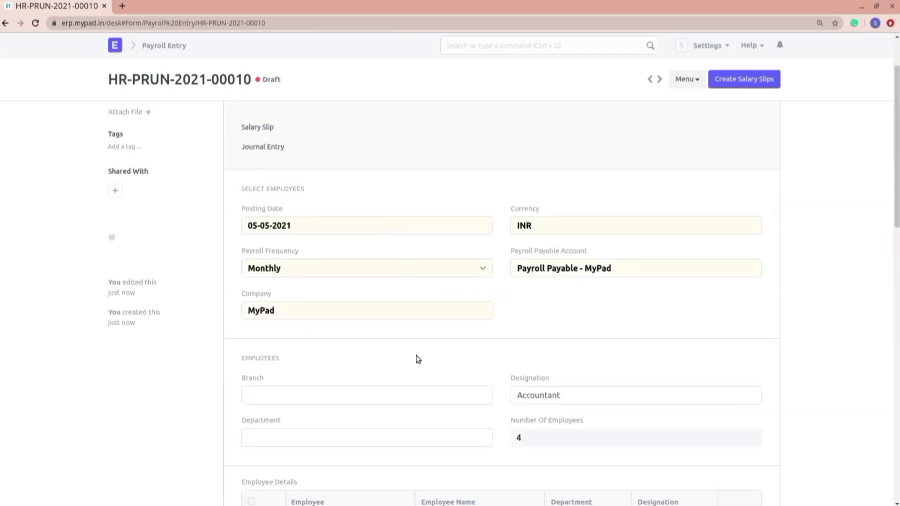
pyautogui.scroll(-3, 418, 360)
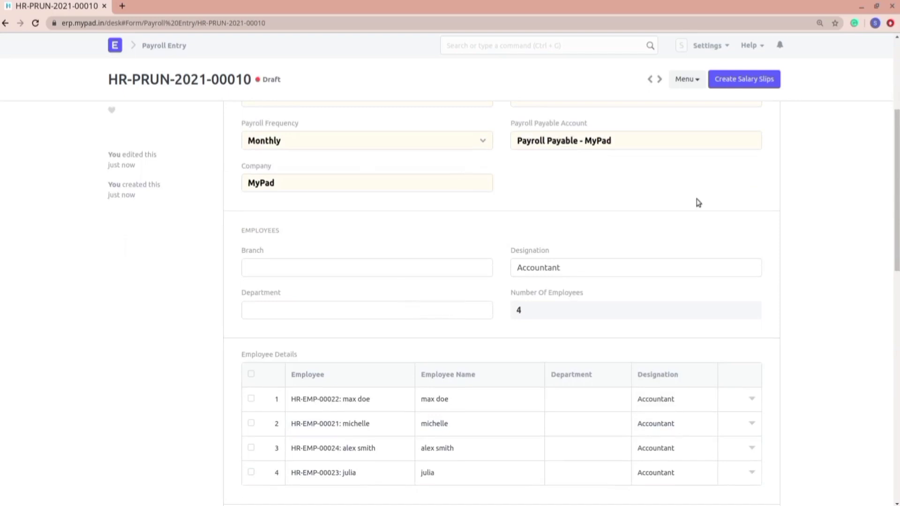
pyautogui.scroll(-7, 698, 202)
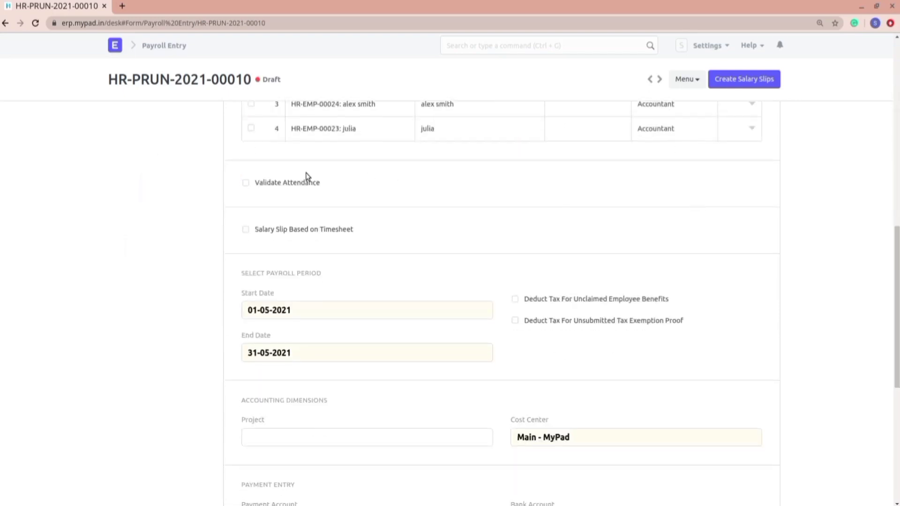
pyautogui.click(254, 186)
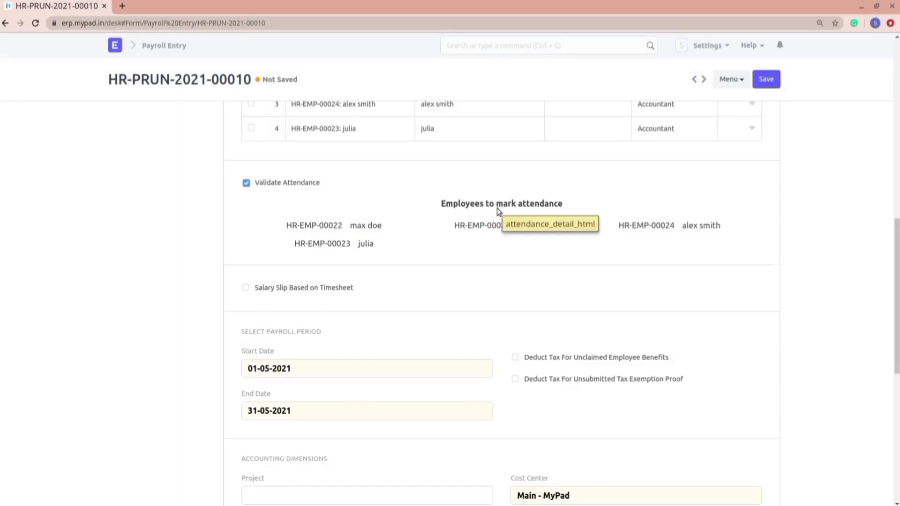
pyautogui.scroll(2, 361, 160)
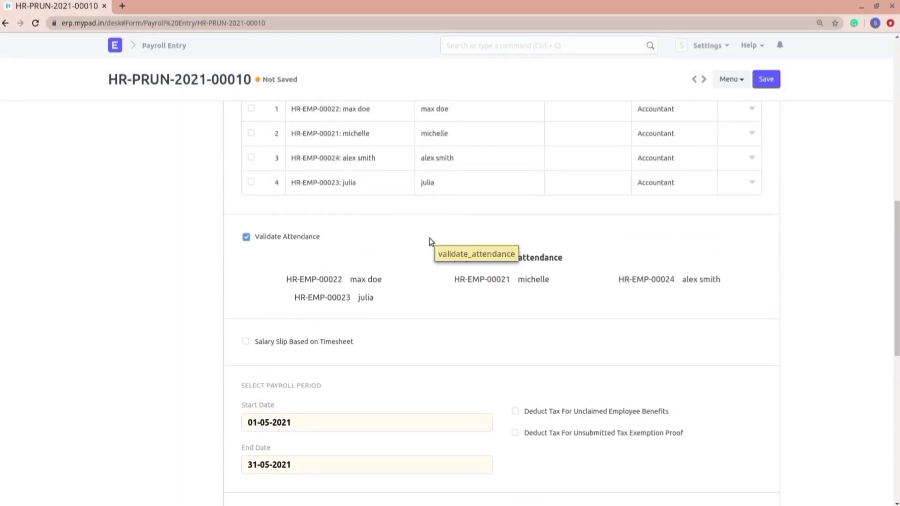
pyautogui.click(303, 236)
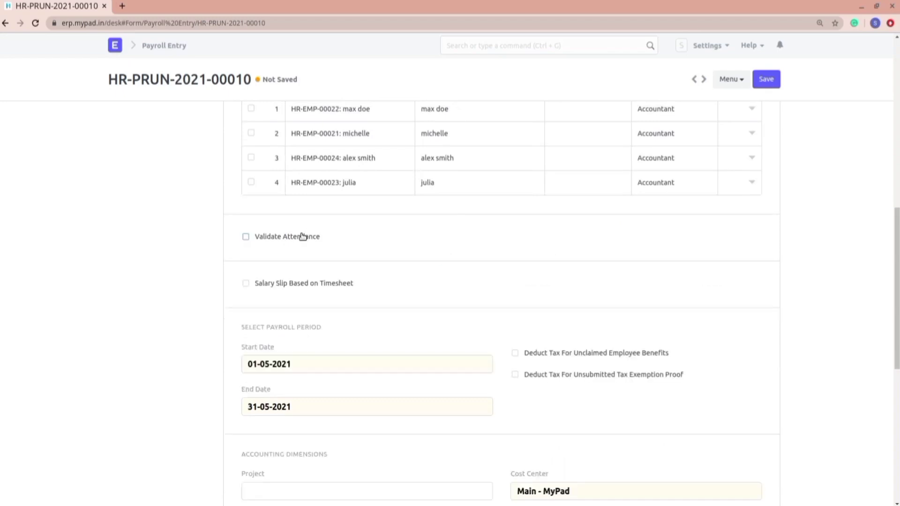
pyautogui.scroll(2, 406, 261)
pyautogui.scroll(-2, 407, 261)
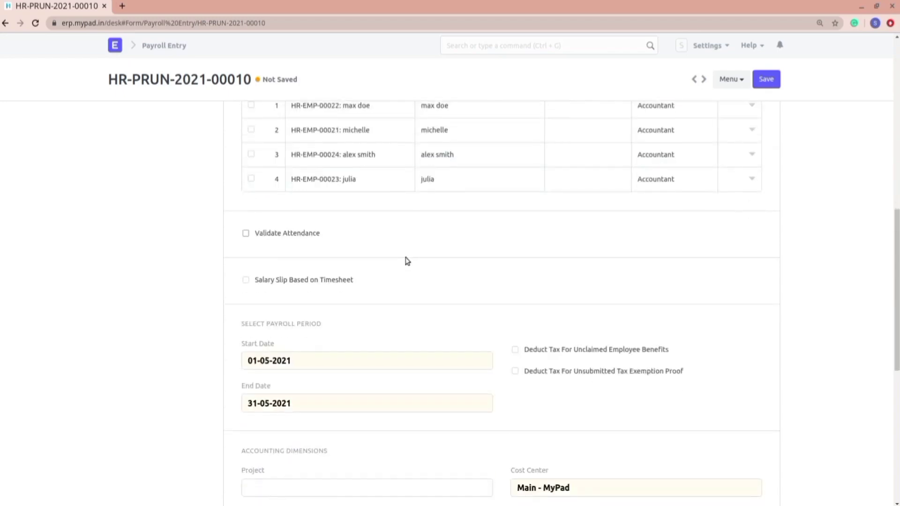
pyautogui.scroll(3, 373, 252)
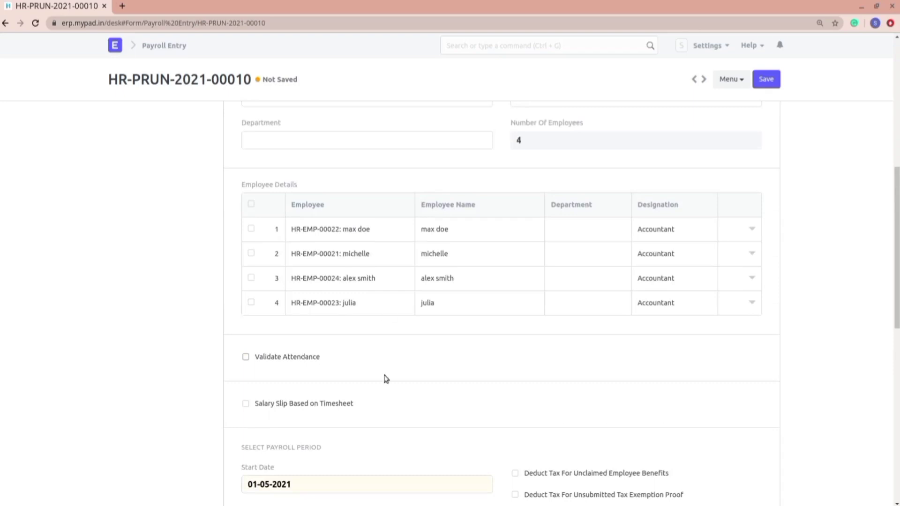
pyautogui.scroll(5, 719, 312)
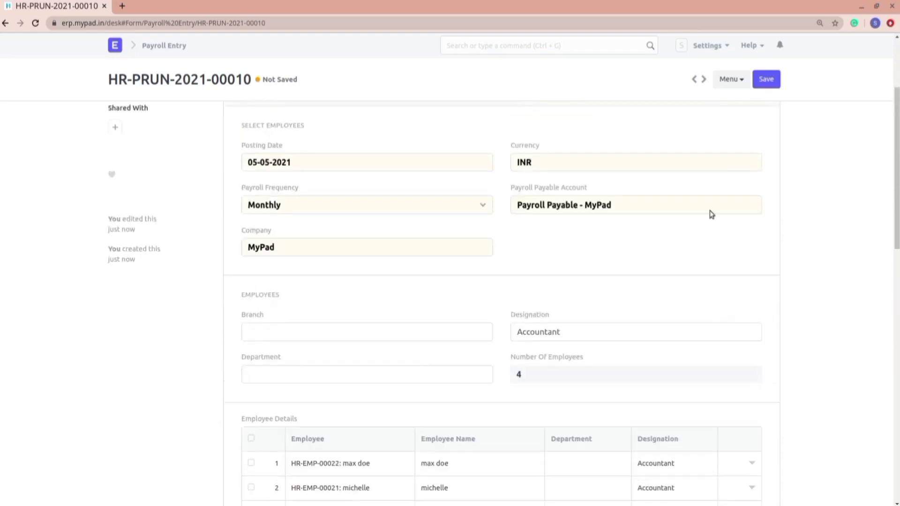
# - Save HR-PRUN-2021-00010, create its salary slips, and open the four resulting draft slips
pyautogui.click(760, 86)
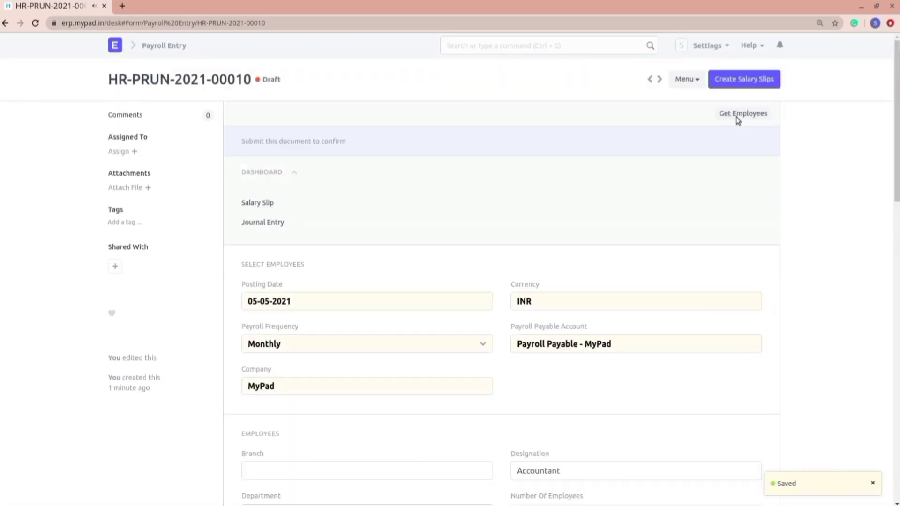
pyautogui.click(761, 83)
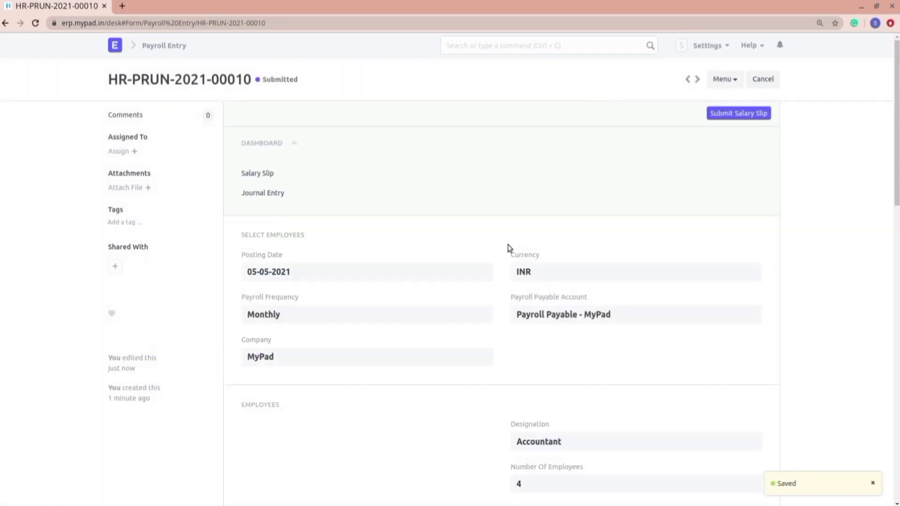
pyautogui.click(259, 173)
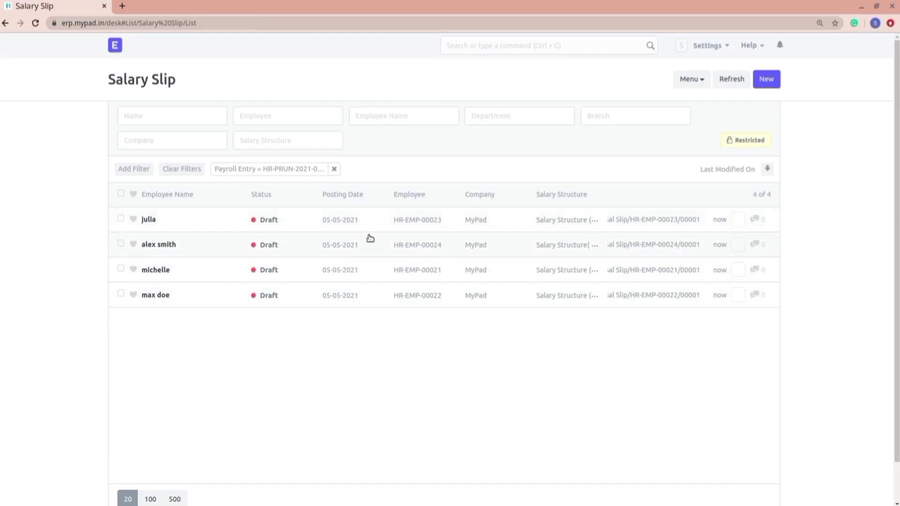
# - Review the second employee's draft salary slip
pyautogui.click(153, 244)
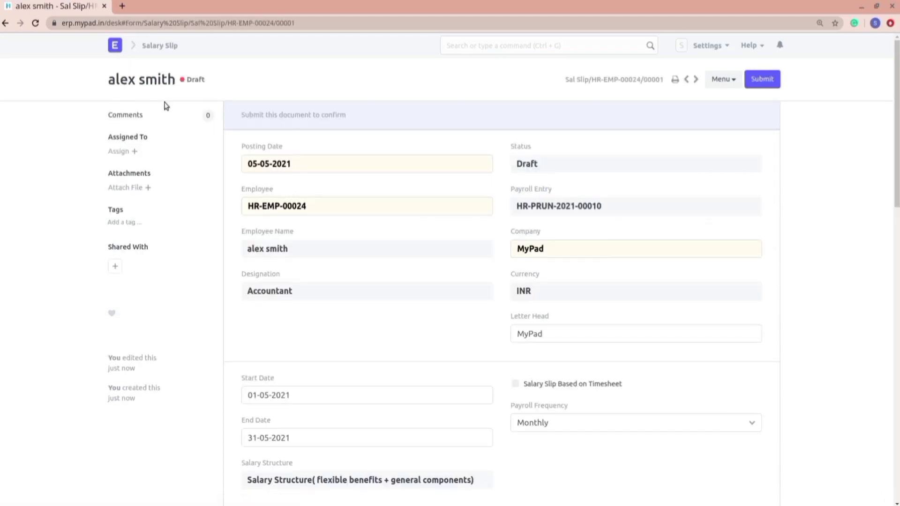
pyautogui.scroll(-4, 235, 301)
pyautogui.click(5, 23)
# - Review the third employee's salary slip, then return to payroll entry HR-PRUN-2021-00010
pyautogui.click(151, 272)
pyautogui.scroll(-4, 275, 381)
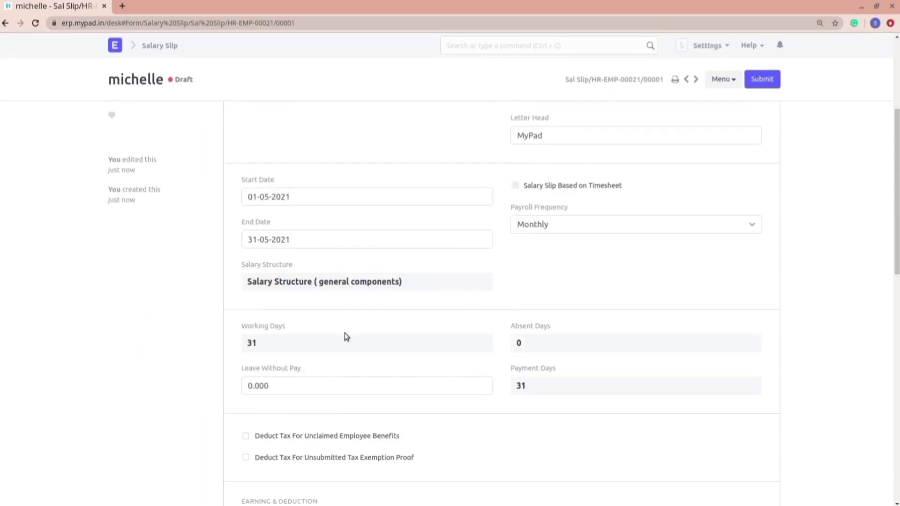
pyautogui.scroll(-7, 327, 285)
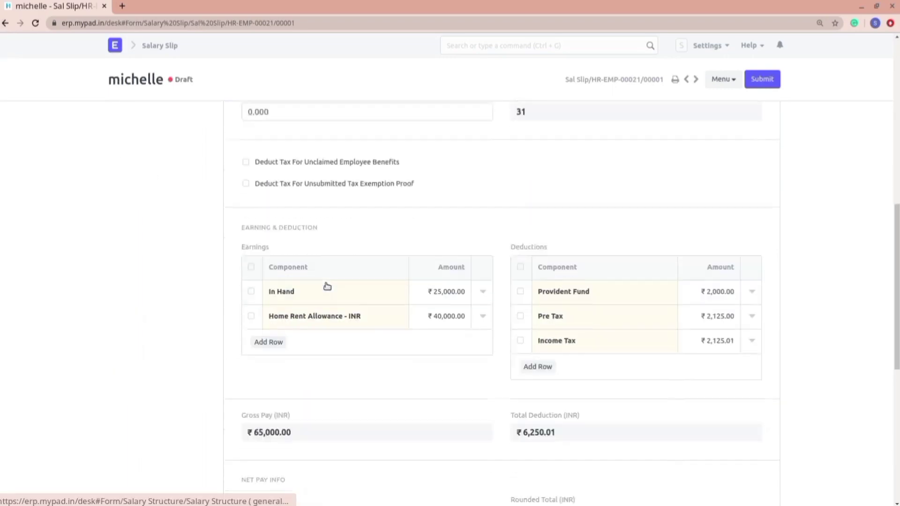
pyautogui.scroll(5, 327, 286)
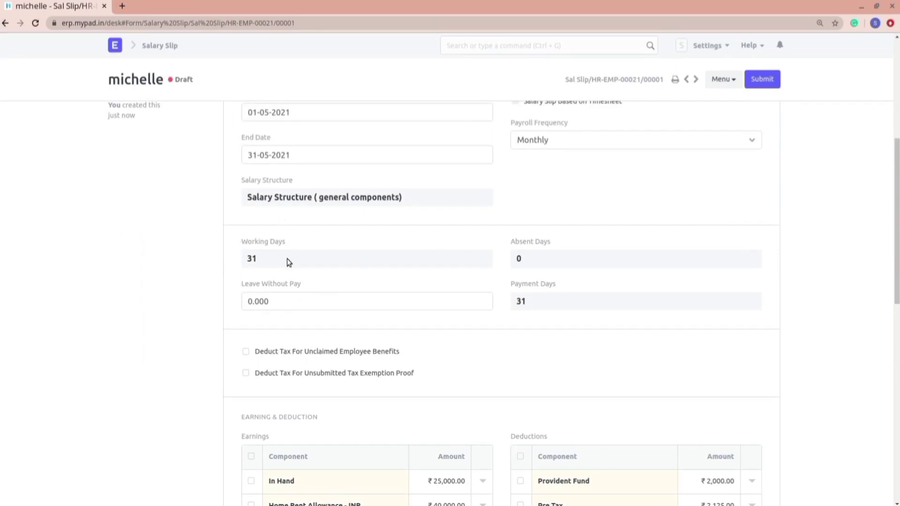
pyautogui.scroll(-4, 330, 325)
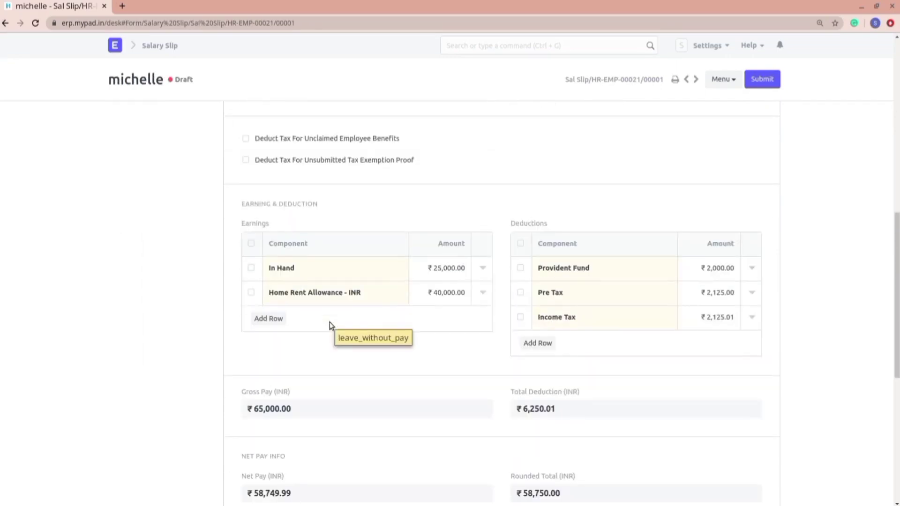
pyautogui.scroll(-1, 329, 325)
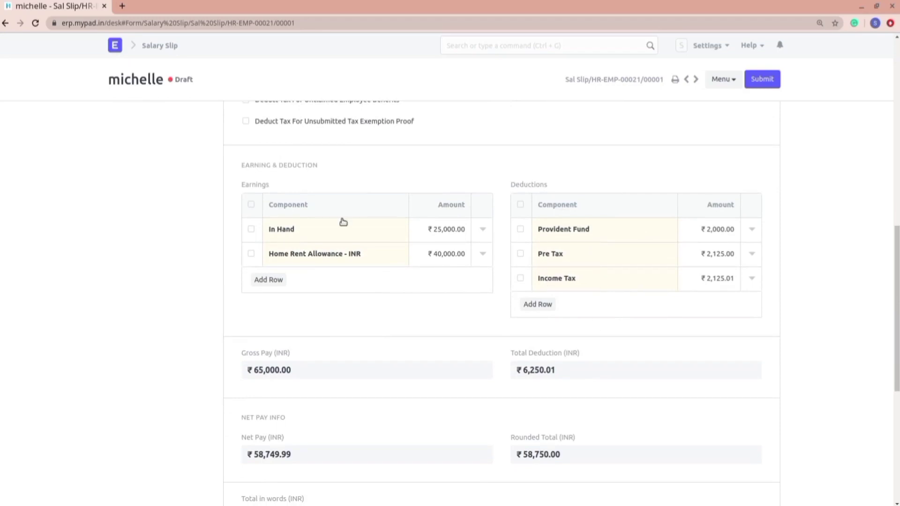
pyautogui.scroll(3, 342, 220)
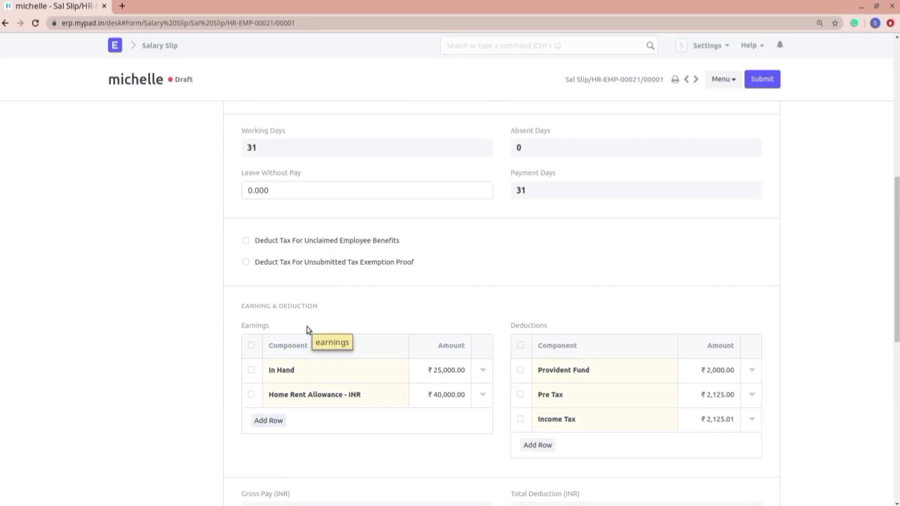
pyautogui.scroll(4, 307, 336)
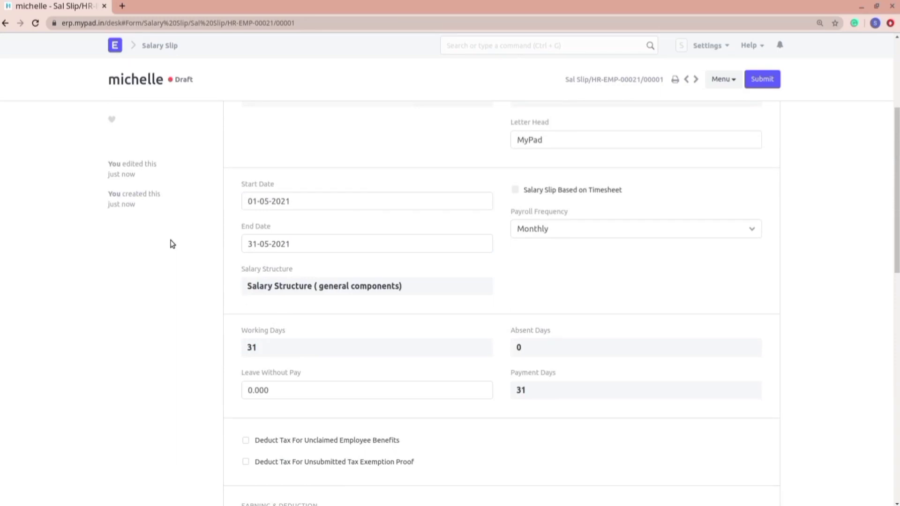
pyautogui.scroll(4, 172, 244)
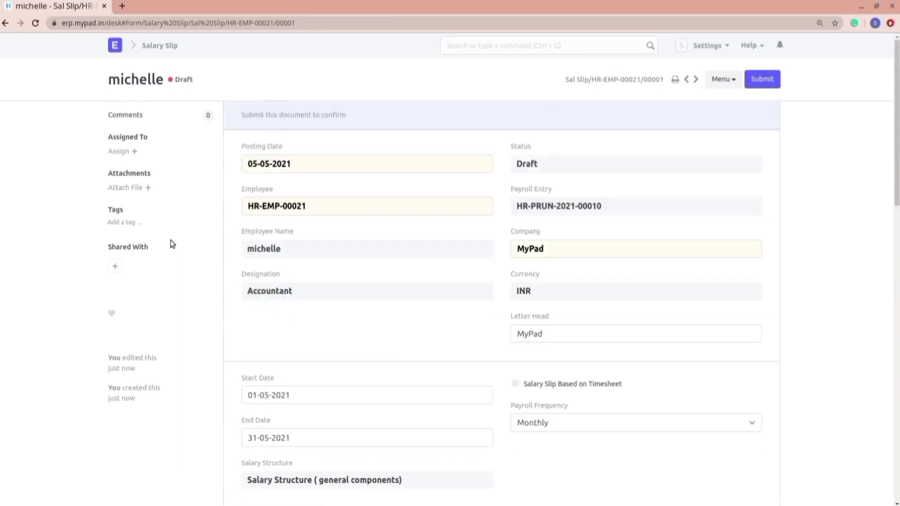
pyautogui.click(5, 23)
pyautogui.click(5, 23)
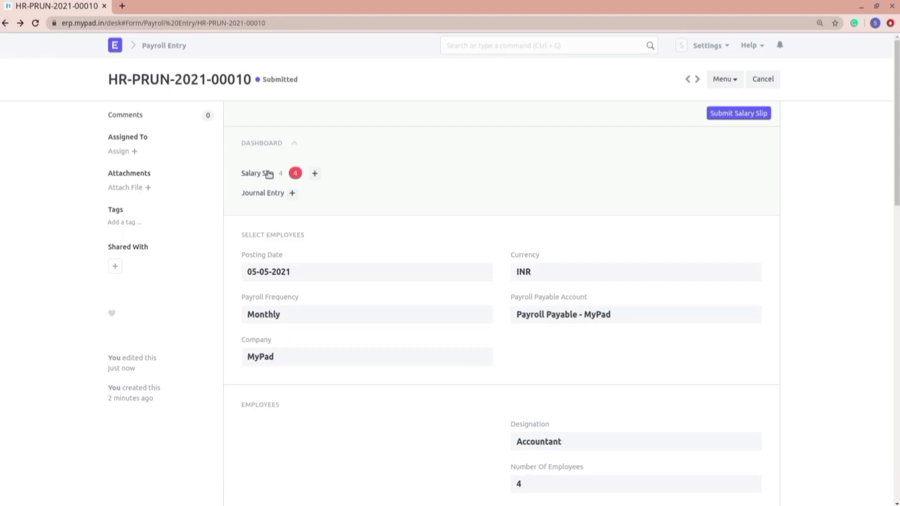
# - Submit the four May 2021 salary slips and confirm creating the accrual journal entry
pyautogui.click(730, 113)
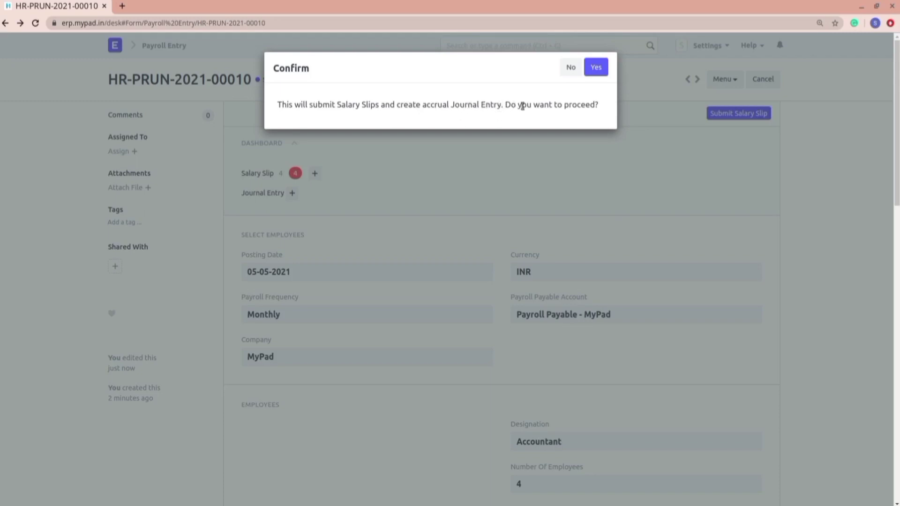
pyautogui.click(596, 67)
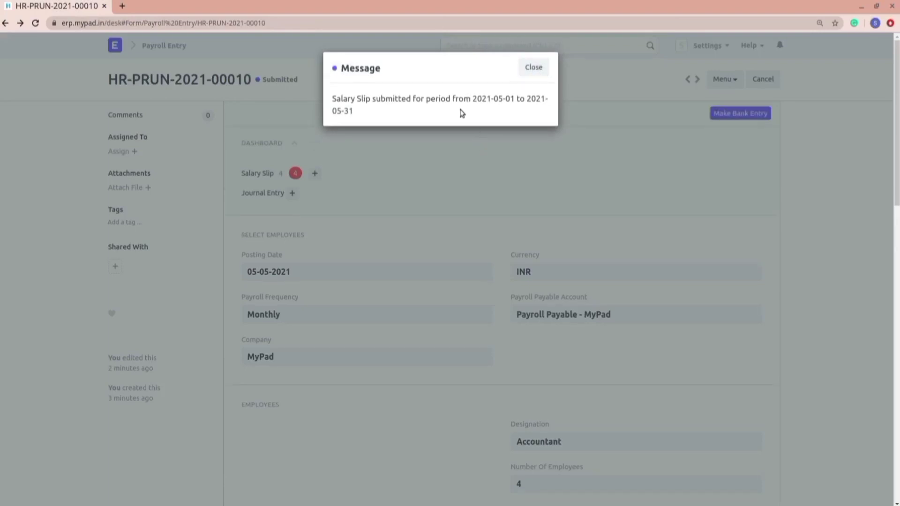
pyautogui.click(533, 68)
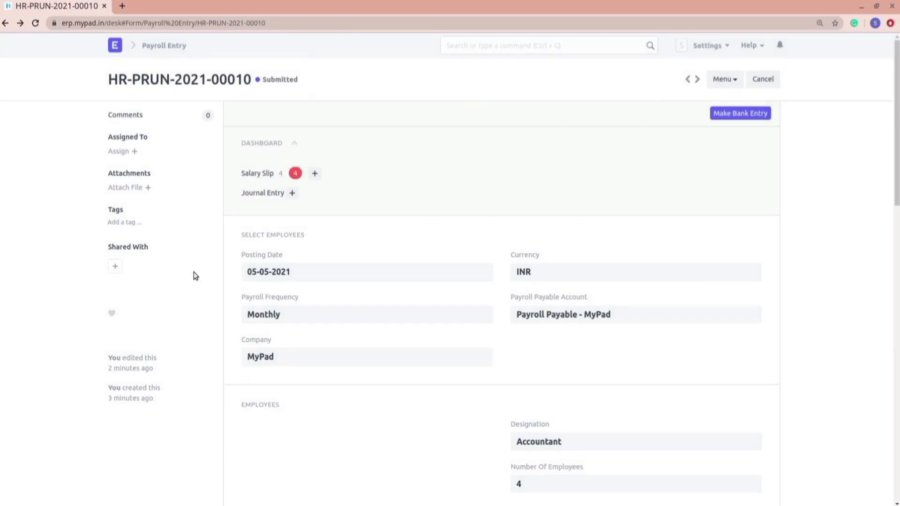
# - Set Payment Account to MyPad - MyPad, update the entry, and generate the bank entry
pyautogui.click(733, 113)
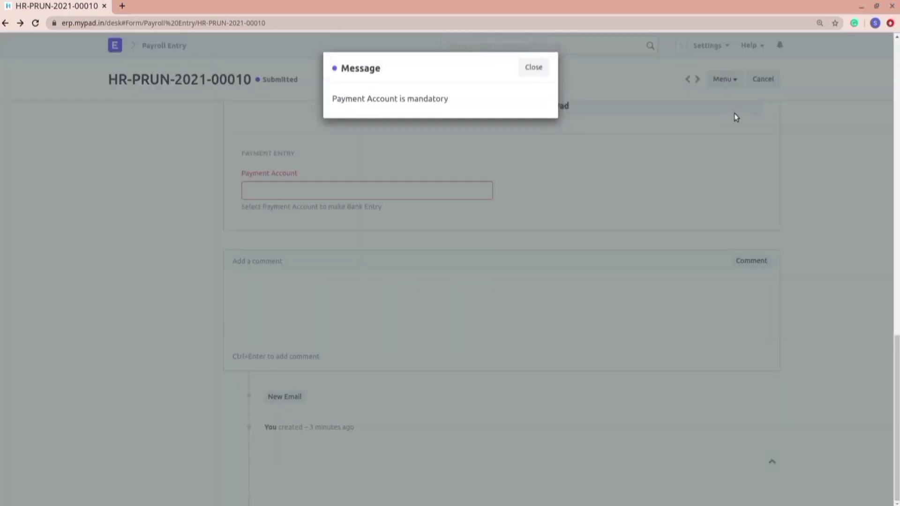
pyautogui.click(529, 74)
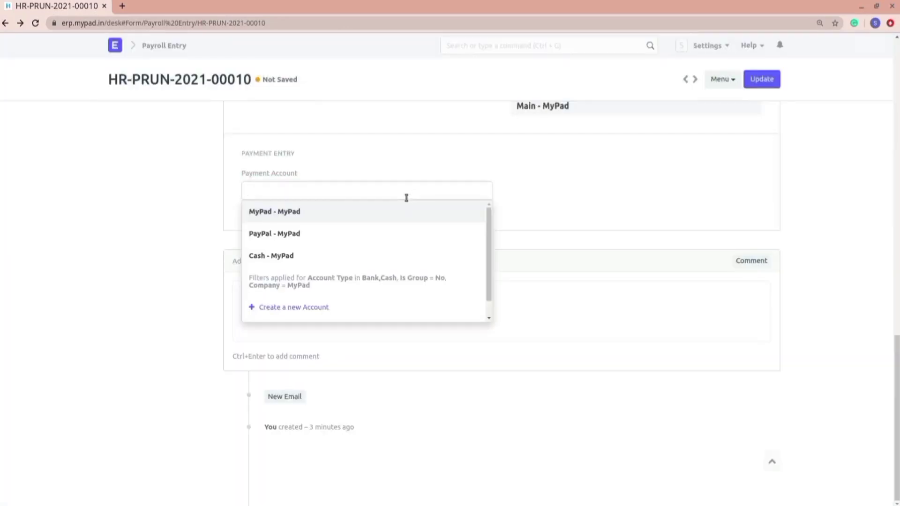
pyautogui.click(410, 205)
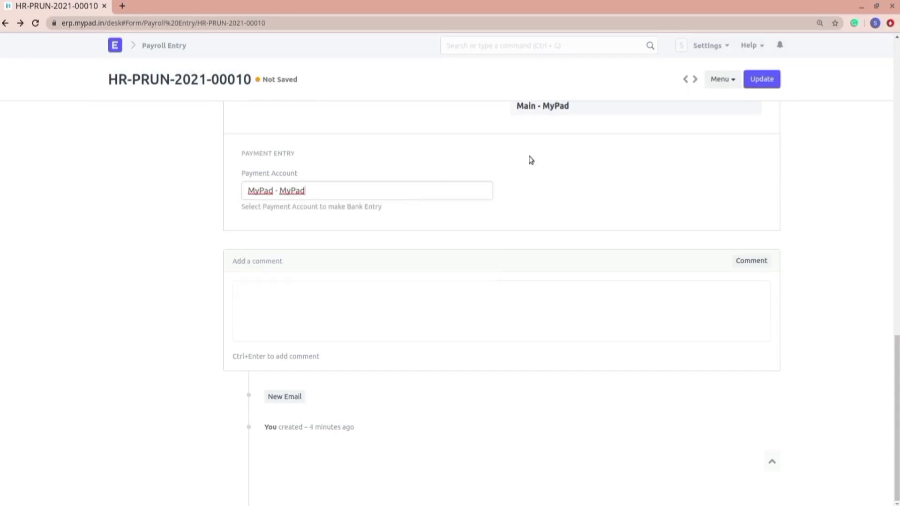
pyautogui.click(764, 80)
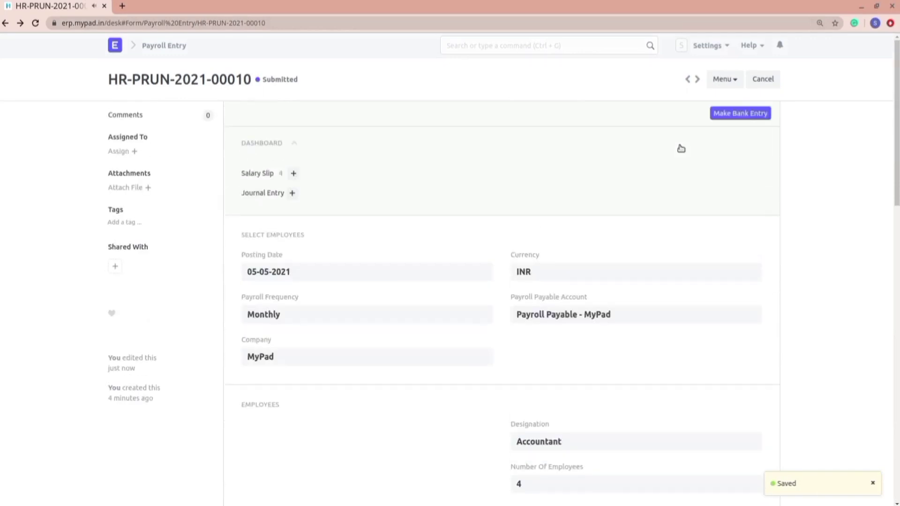
pyautogui.click(751, 114)
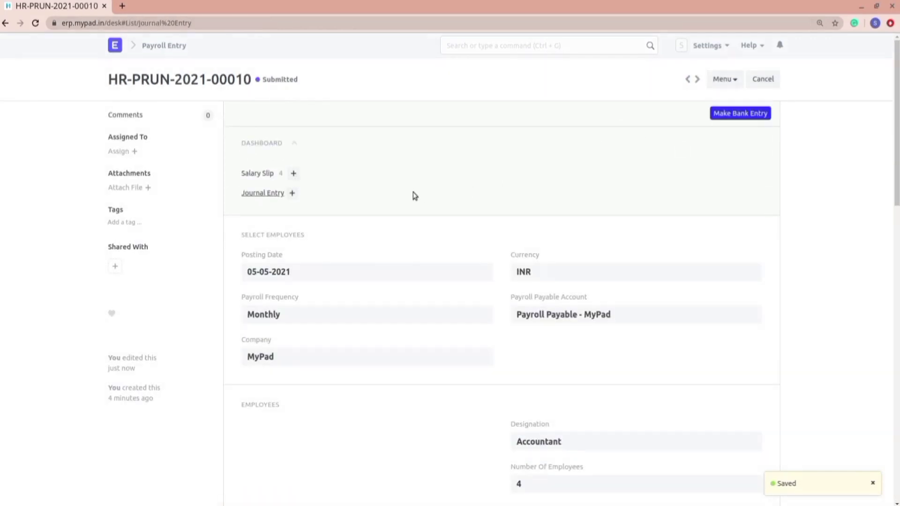
# - Review draft bank Journal Entry ACC-JV-2021-00004 (₹2,31,583.29), then recheck payroll entry HR-PRUN-2021-00010's employees
pyautogui.click(167, 195)
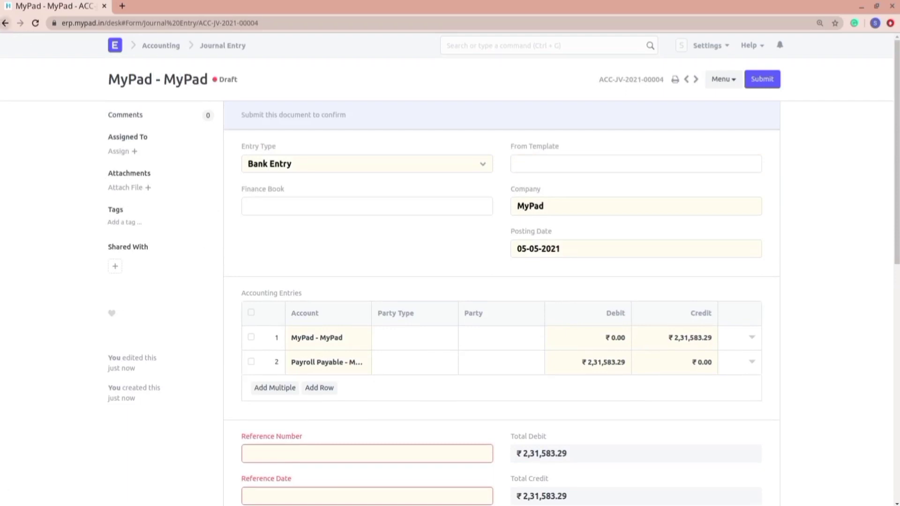
pyautogui.click(5, 22)
pyautogui.click(5, 23)
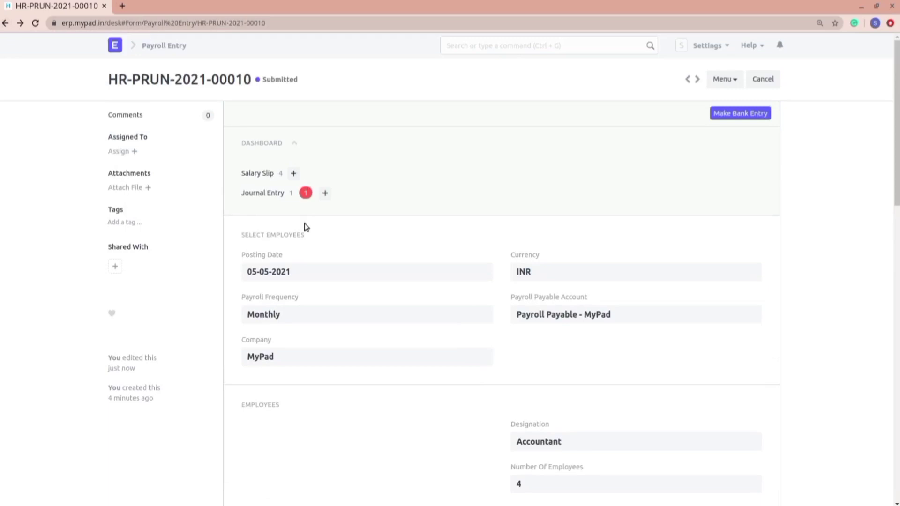
pyautogui.scroll(-5, 329, 283)
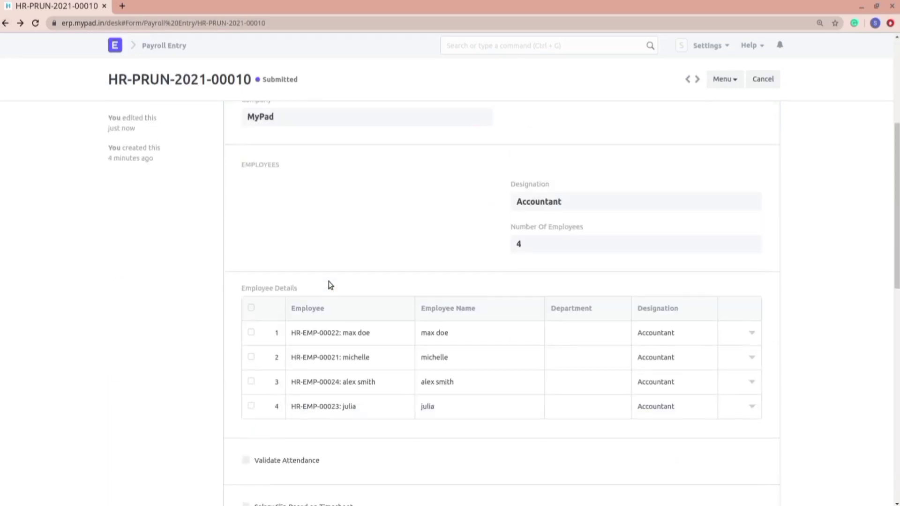
pyautogui.scroll(-8, 365, 308)
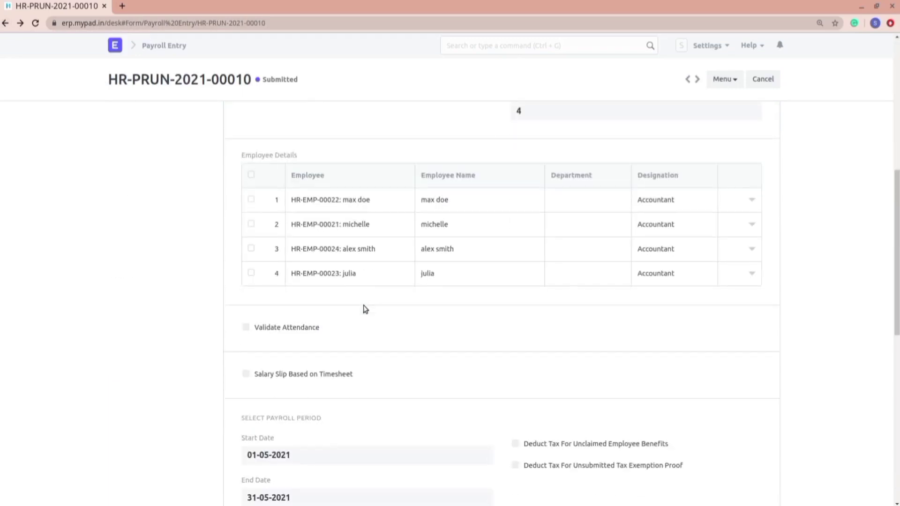
pyautogui.scroll(13, 365, 309)
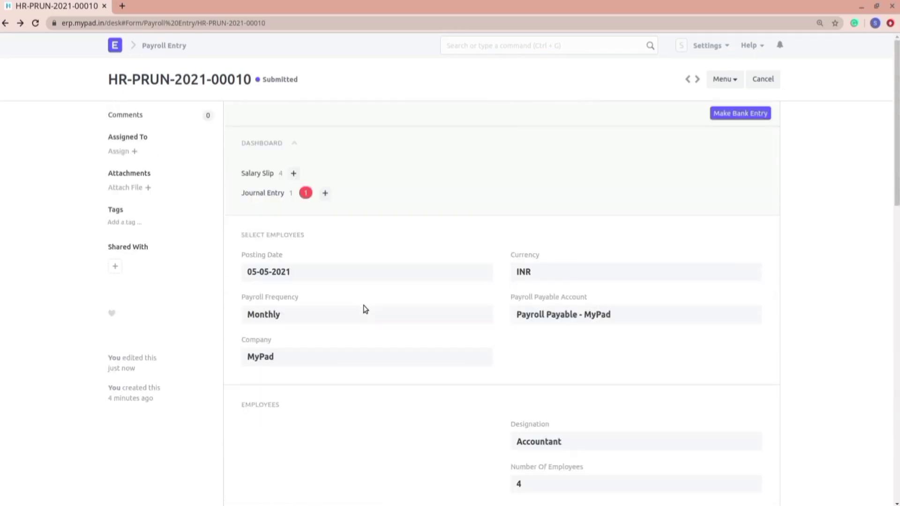